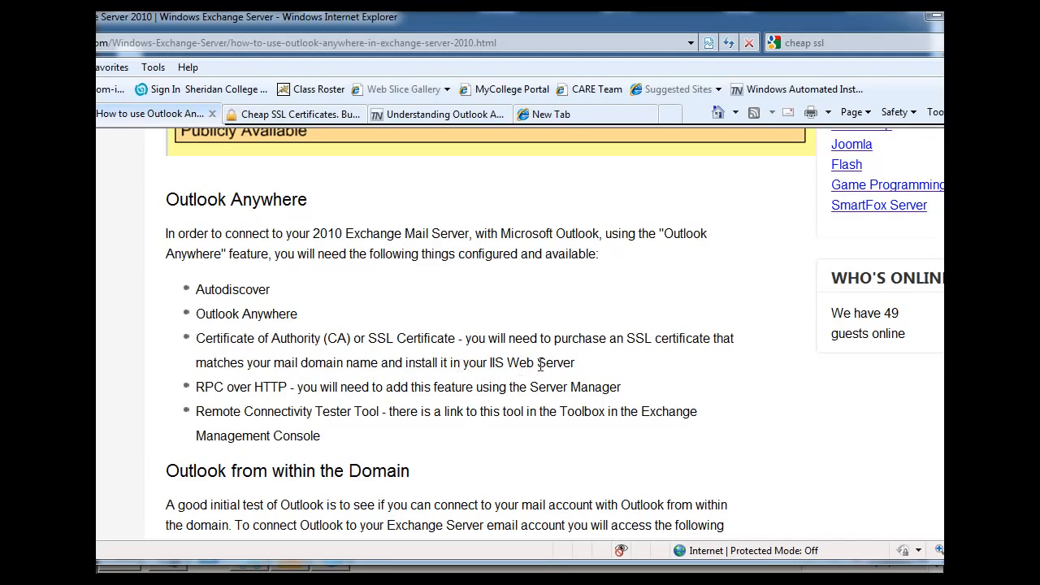
Review the SSL certificate requirement in the Outlook Anywhere article and view the CheapSSLs.com certificate offers
{"action": "left_click_drag", "start_coordinate": [196, 339], "coordinate": [456, 339]}
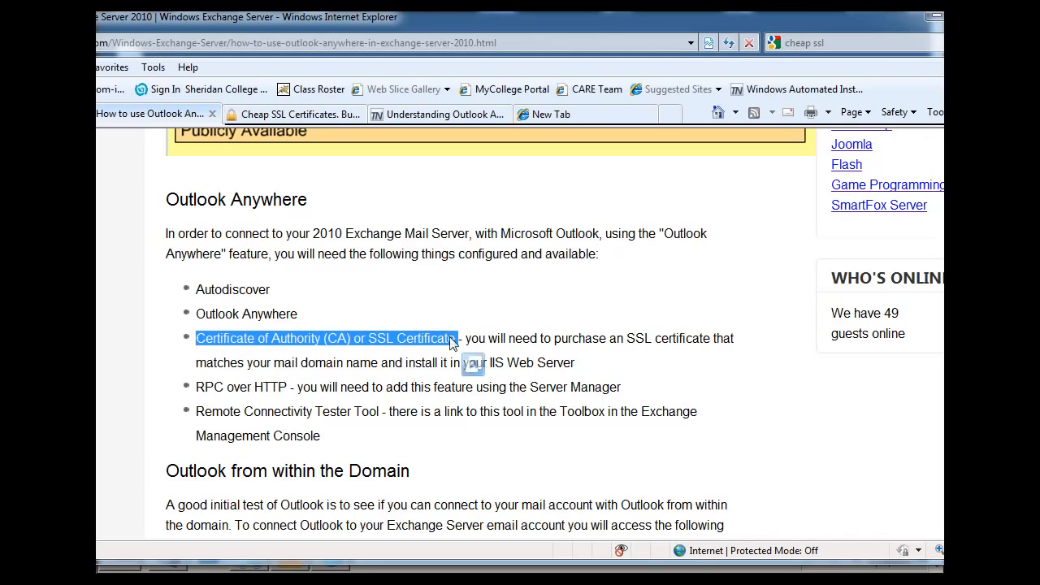
{"action": "left_click", "coordinate": [510, 324]}
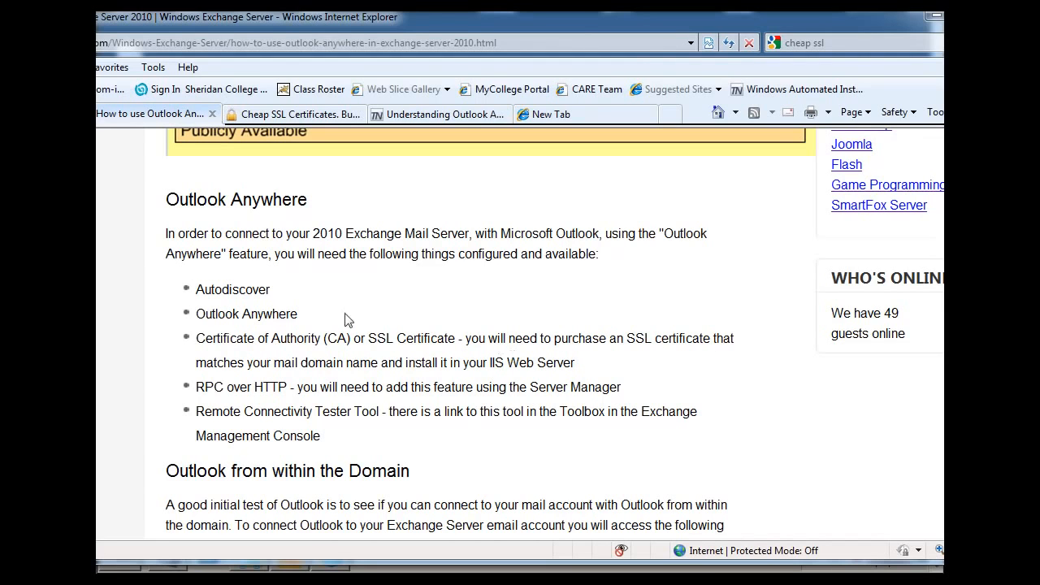
{"action": "left_click", "coordinate": [262, 117]}
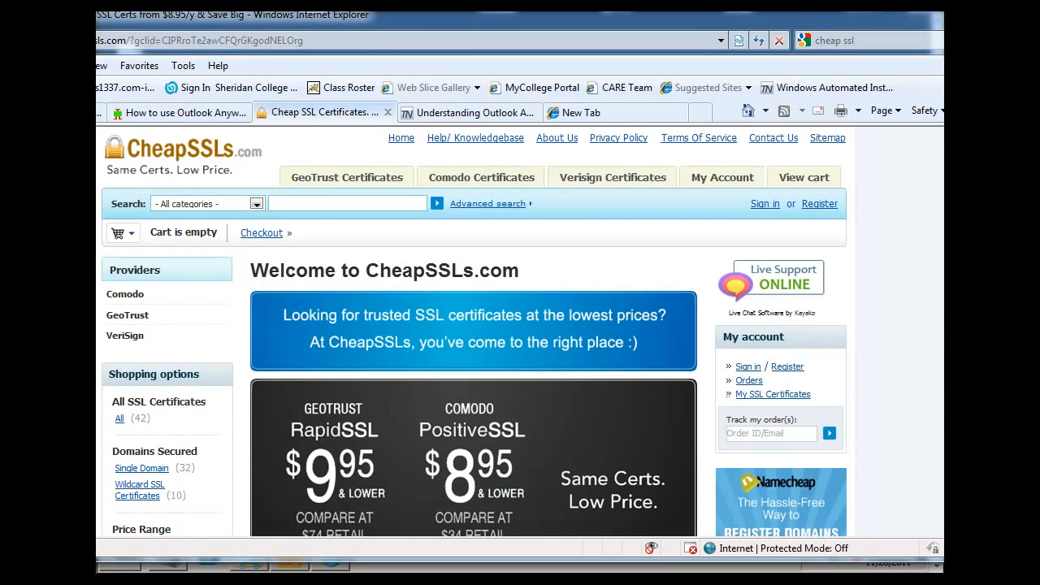
{"action": "left_click", "coordinate": [166, 113]}
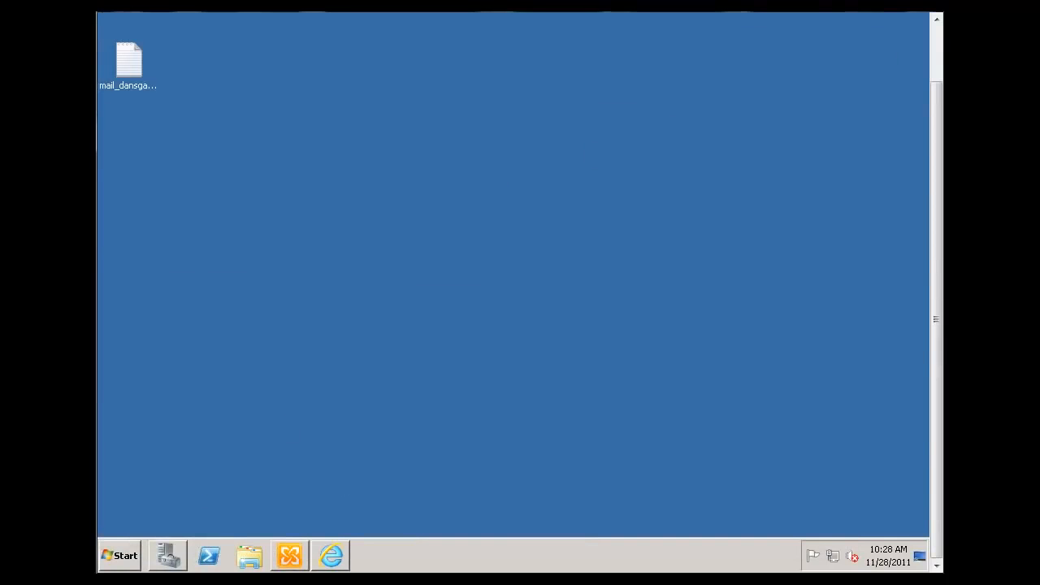
View the Configure External Client Access Domain wizard for the server's Client Access configuration in Exchange Management Console, then cancel it
{"action": "left_click", "coordinate": [179, 555]}
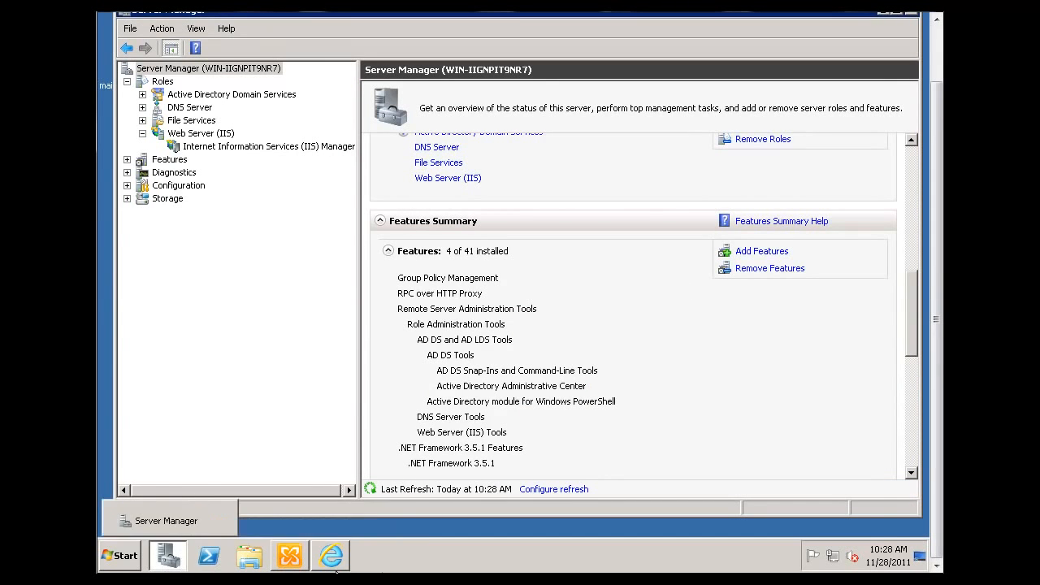
{"action": "left_click", "coordinate": [288, 558]}
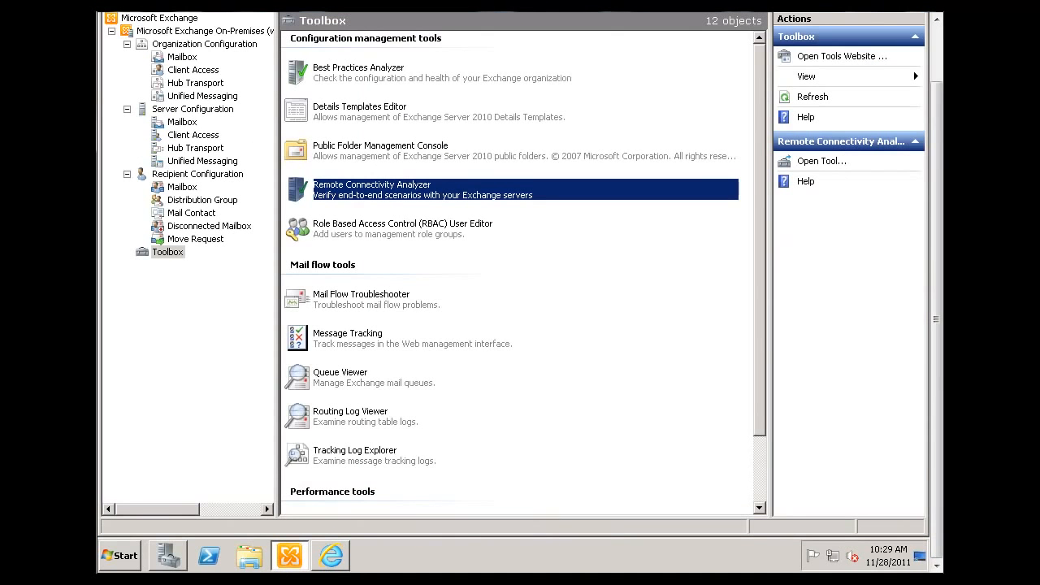
{"action": "scroll", "coordinate": [927, 379], "scroll_direction": "up", "scroll_amount": 3}
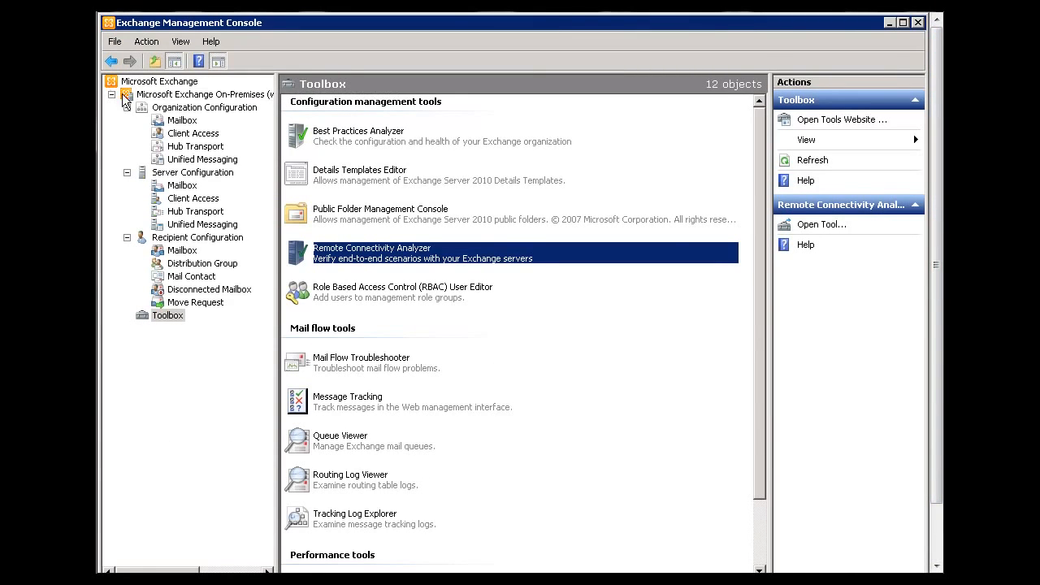
{"action": "left_click", "coordinate": [194, 200]}
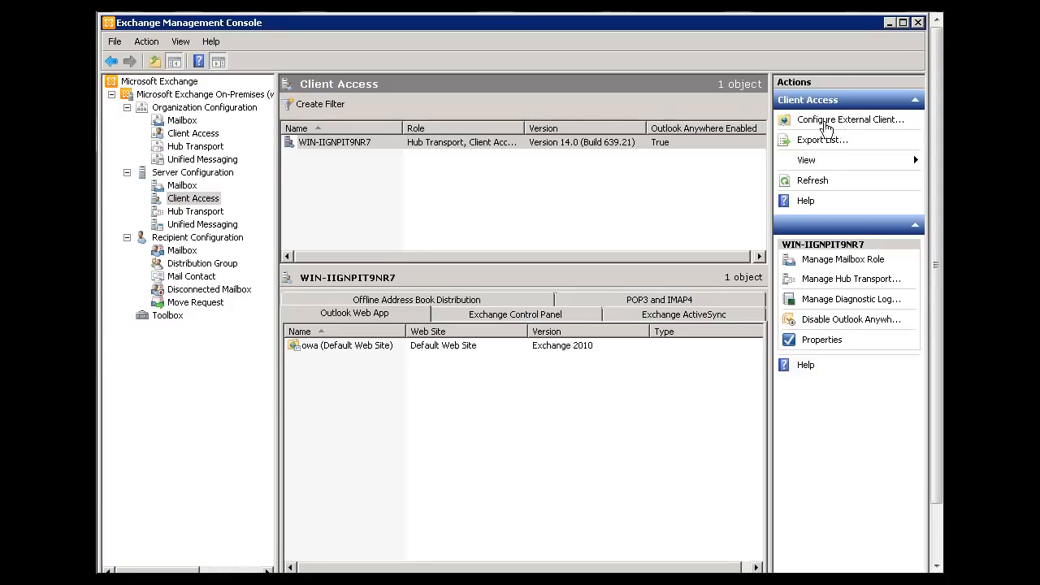
{"action": "left_click", "coordinate": [829, 127]}
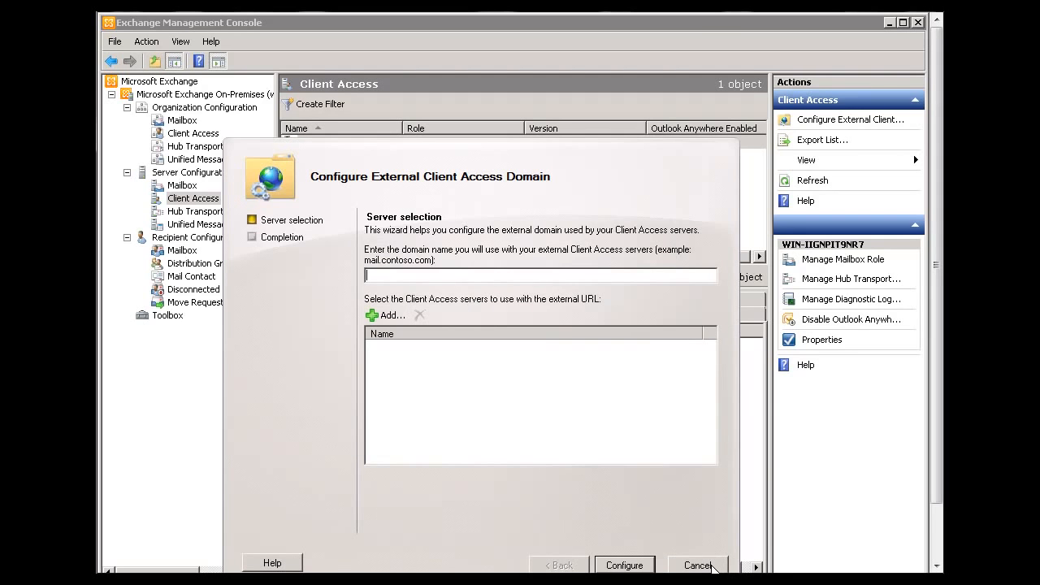
{"action": "left_click", "coordinate": [697, 564]}
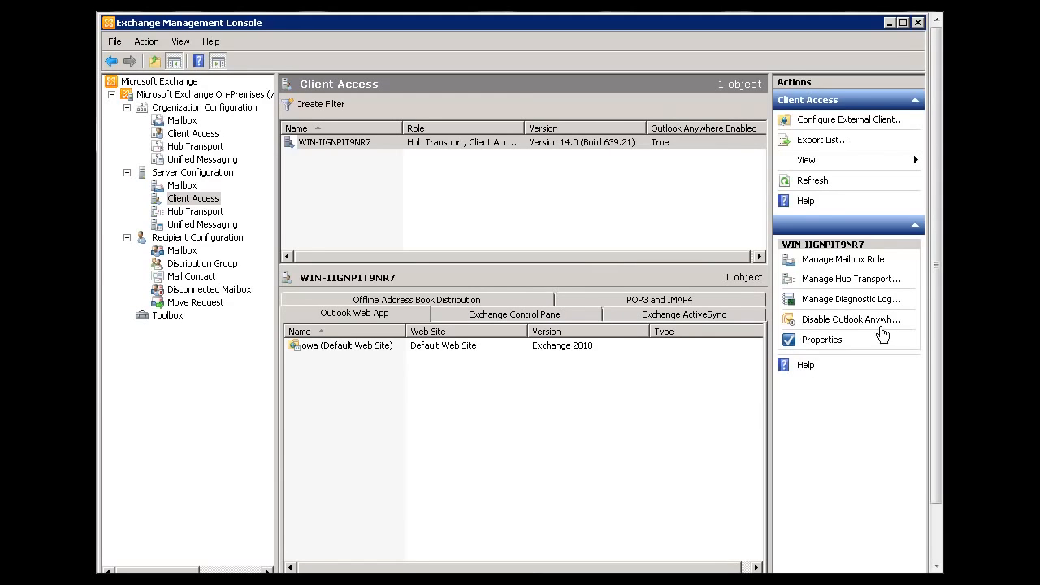
Check the external host name in the Outlook Anywhere properties of the Client Access server and close the properties
{"action": "left_click_drag", "start_coordinate": [773, 388], "coordinate": [734, 389]}
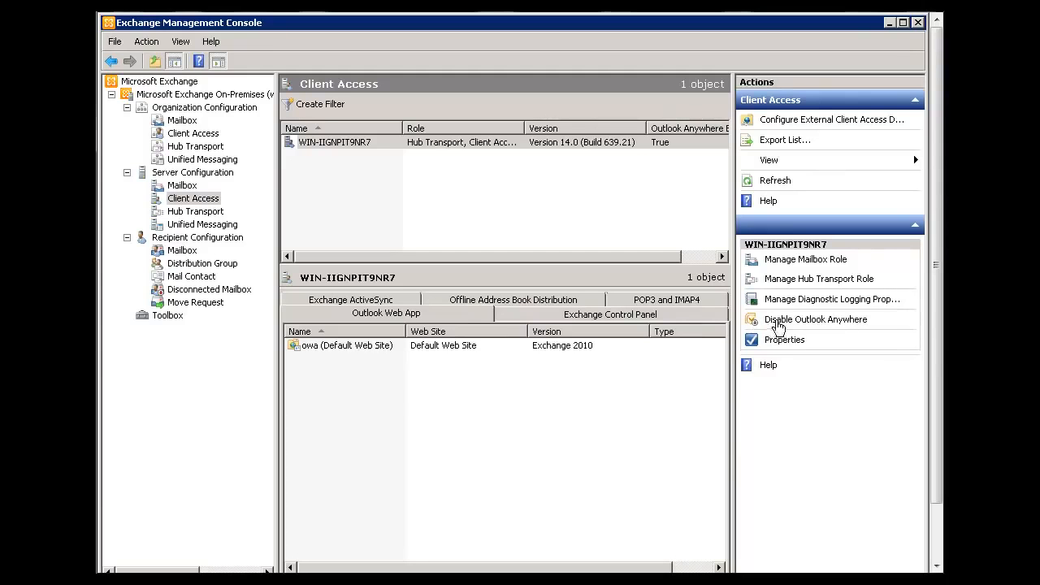
{"action": "left_click", "coordinate": [782, 341]}
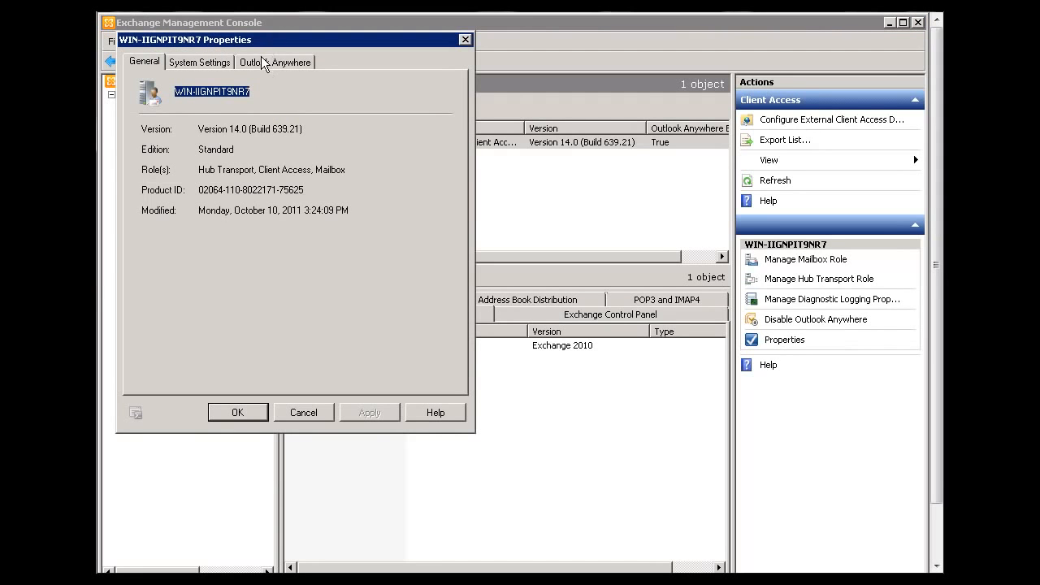
{"action": "left_click", "coordinate": [269, 63]}
{"action": "left_click_drag", "start_coordinate": [282, 50], "coordinate": [481, 104]}
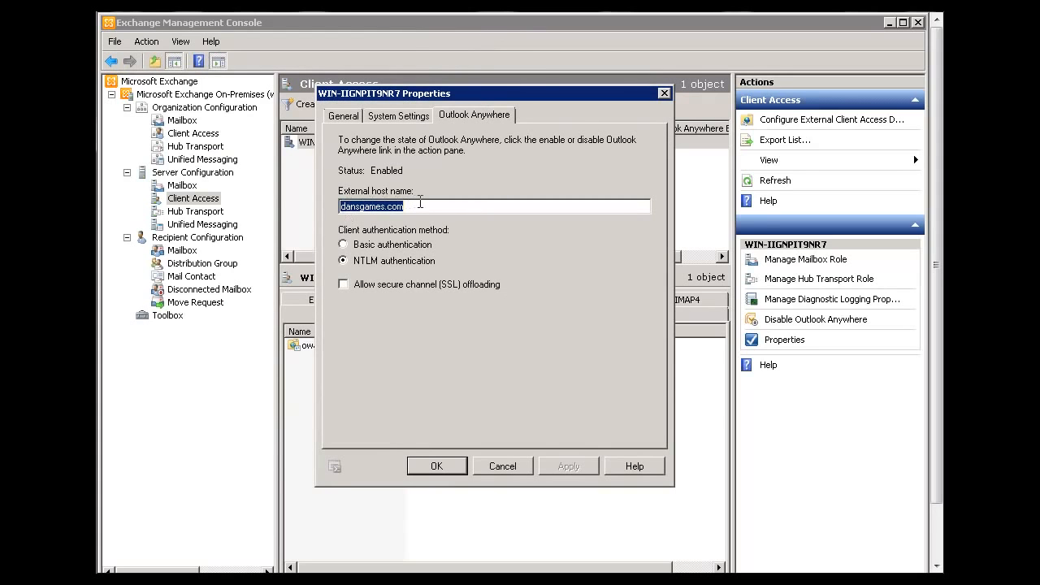
{"action": "left_click_drag", "start_coordinate": [416, 207], "coordinate": [350, 206]}
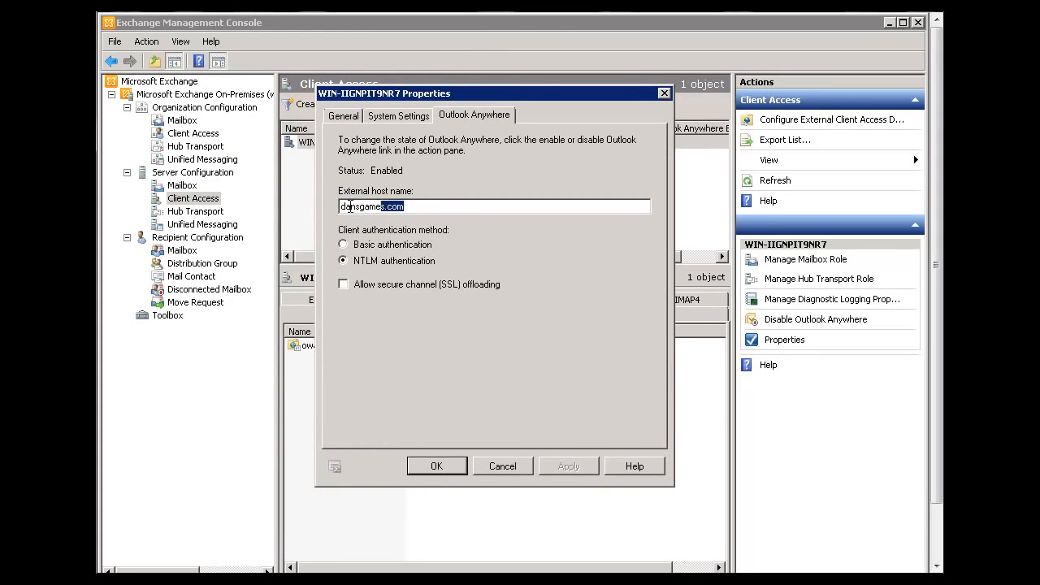
{"action": "left_click", "coordinate": [423, 211]}
{"action": "left_click_drag", "start_coordinate": [411, 210], "coordinate": [325, 207]}
{"action": "left_click", "coordinate": [425, 206]}
{"action": "left_click", "coordinate": [446, 467]}
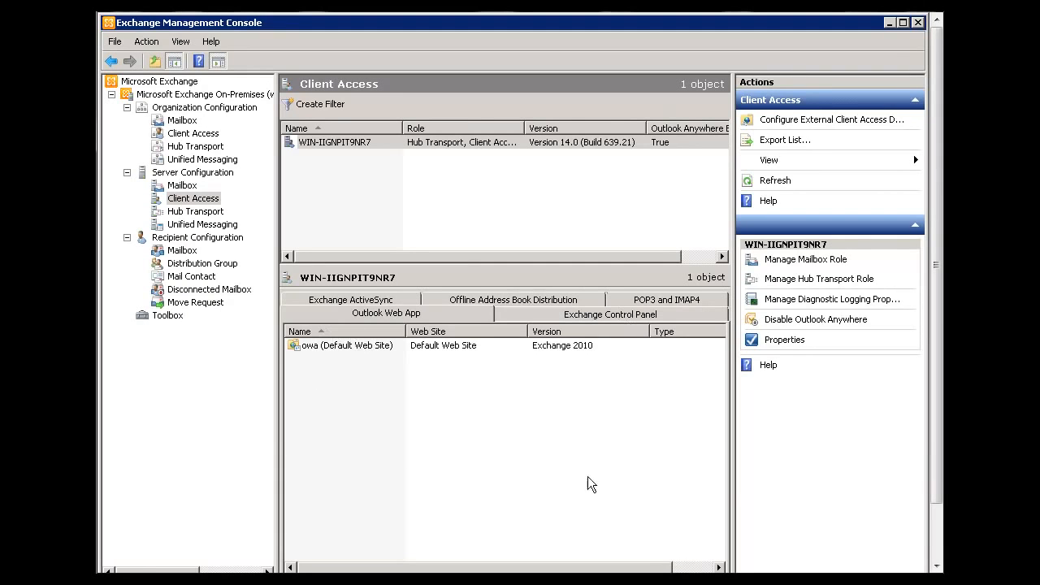
Switch to Server Manager and open IIS Manager under the Web Server (IIS) role
{"action": "scroll", "coordinate": [941, 447], "scroll_direction": "down", "scroll_amount": 2}
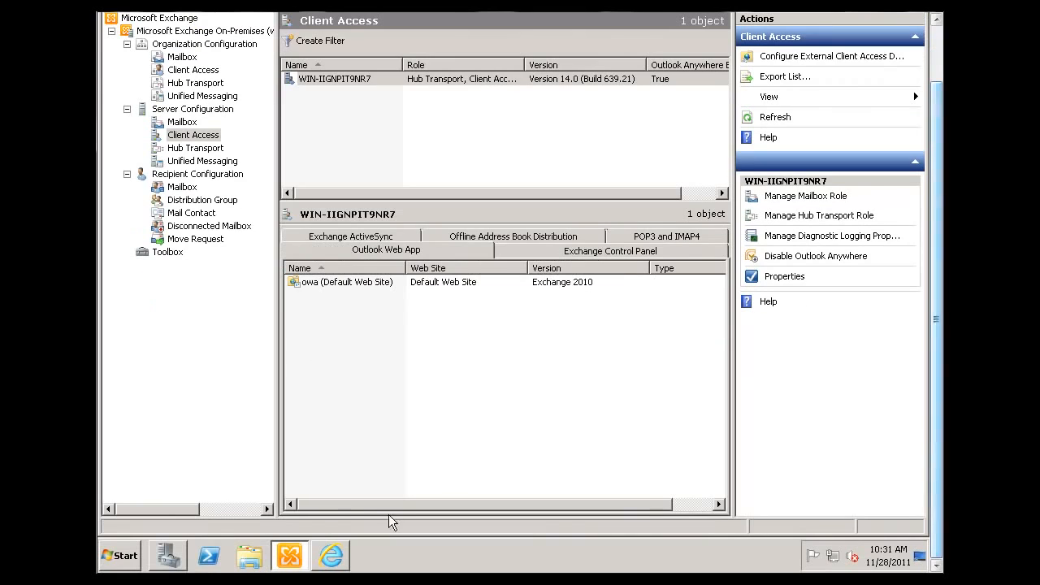
{"action": "left_click", "coordinate": [169, 555]}
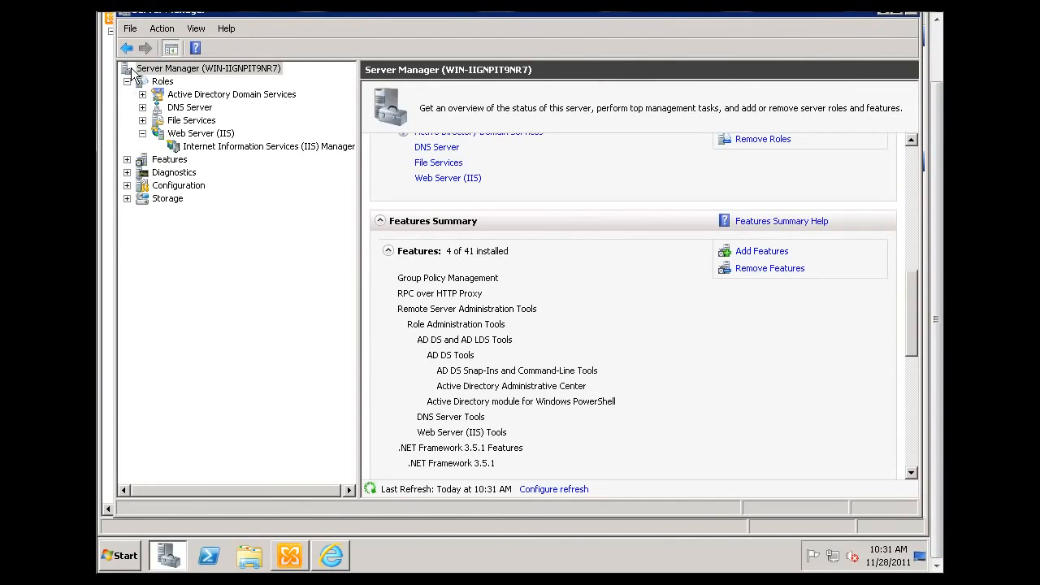
{"action": "left_click", "coordinate": [174, 148]}
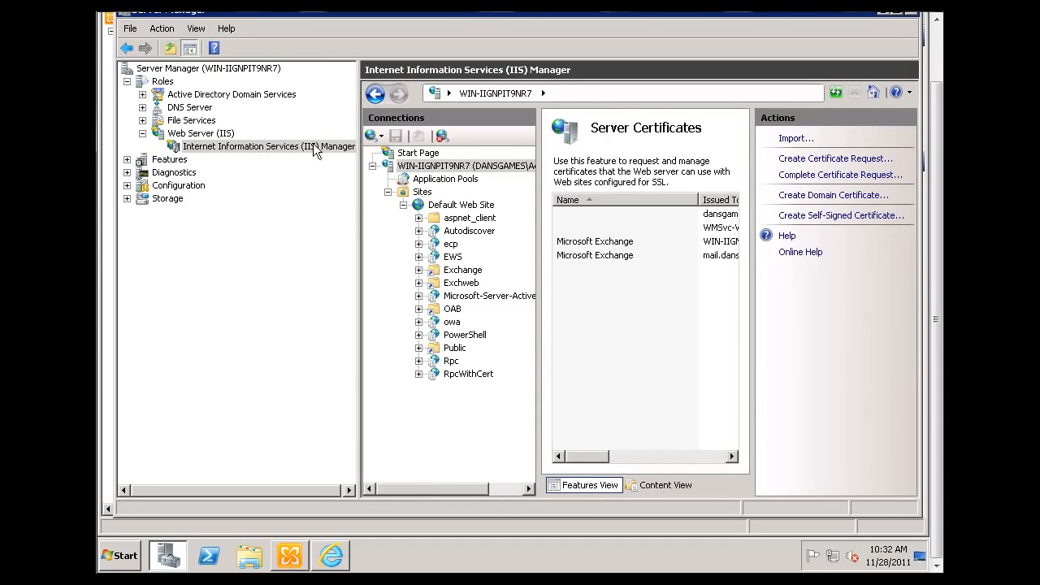
Expand the server's Default Web Site in IIS and view its Autodiscover application
{"action": "left_click", "coordinate": [372, 166]}
{"action": "left_click", "coordinate": [373, 166]}
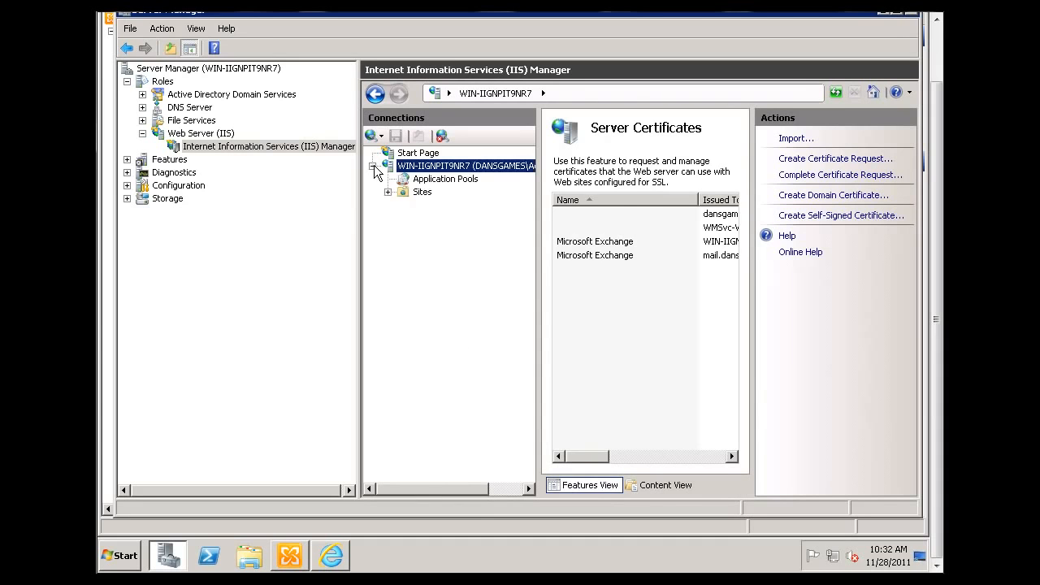
{"action": "left_click", "coordinate": [388, 192]}
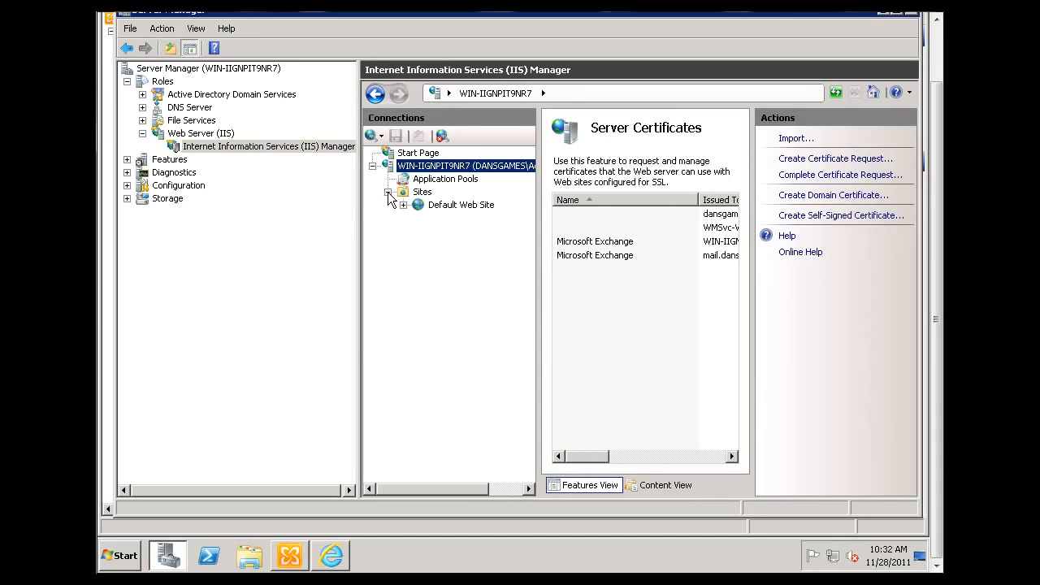
{"action": "left_click", "coordinate": [403, 205]}
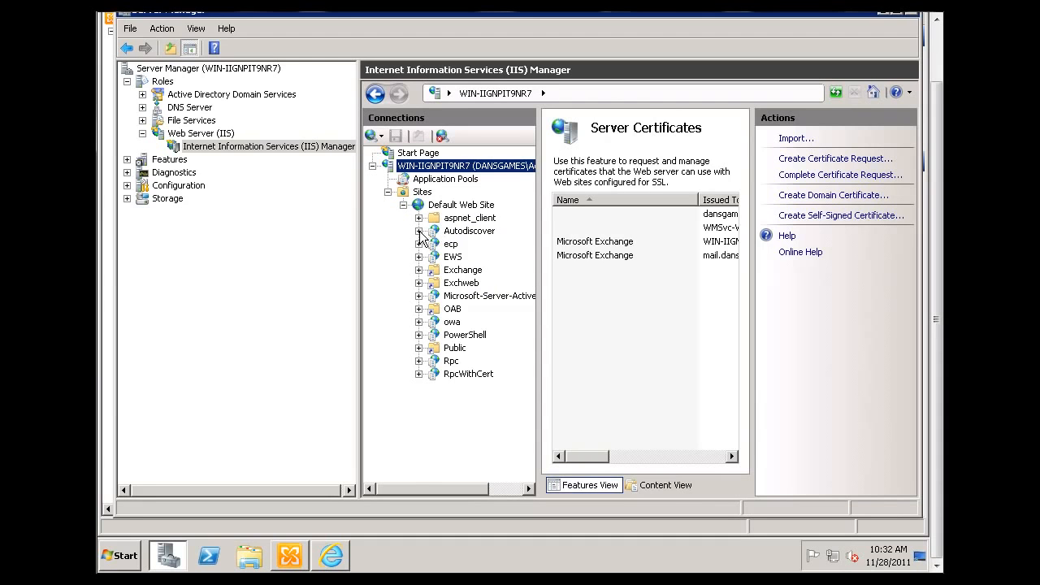
{"action": "left_click", "coordinate": [418, 230]}
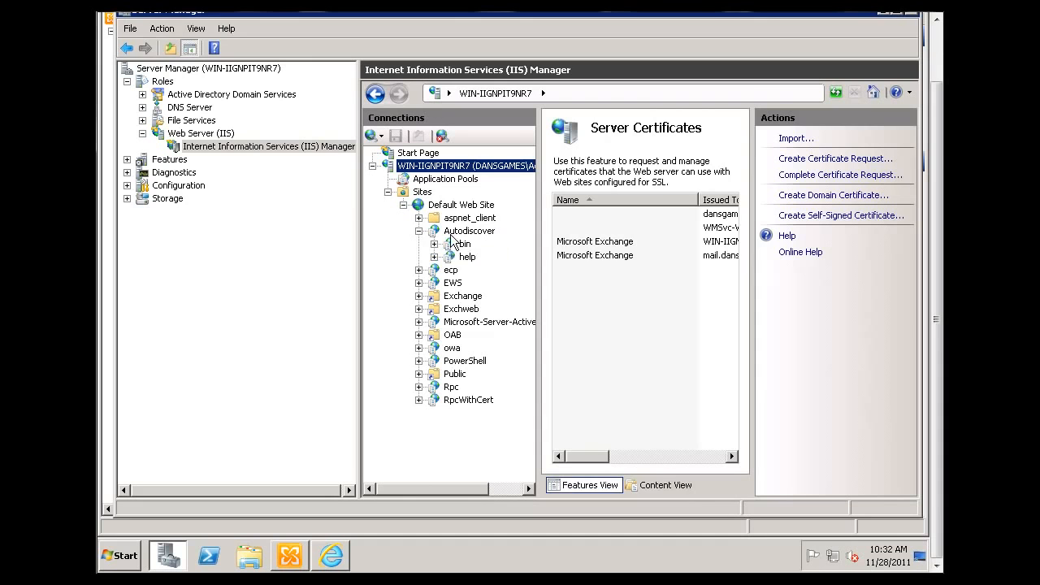
{"action": "left_click", "coordinate": [476, 233]}
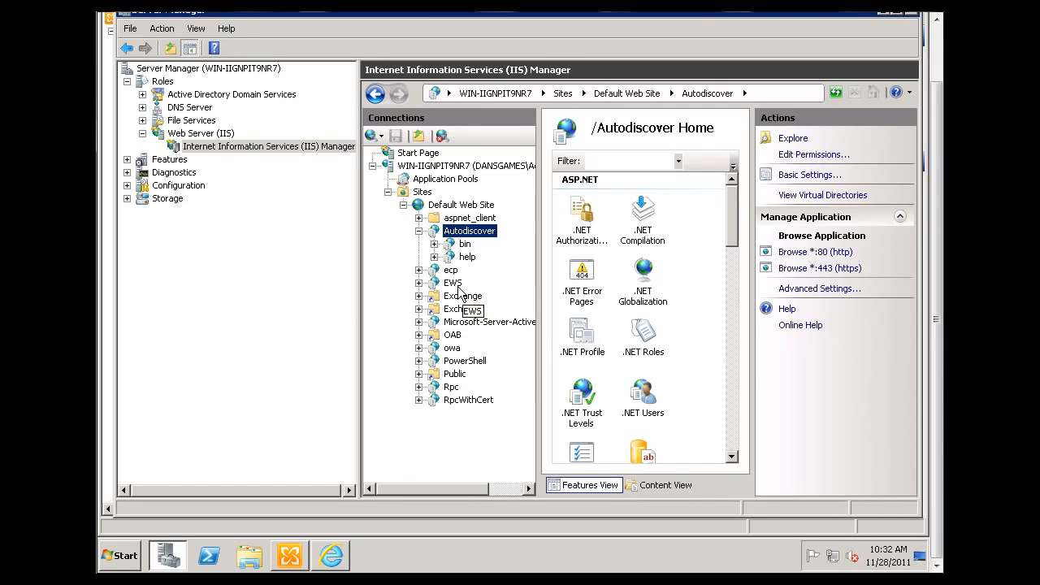
{"action": "left_click", "coordinate": [418, 231]}
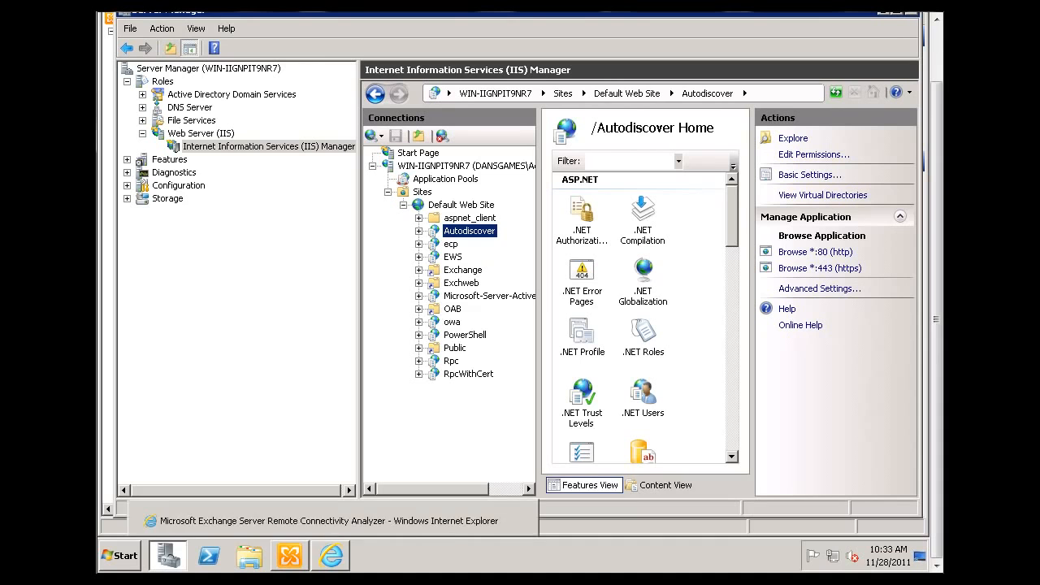
Switch to the browser and view the CheapSSLs.com page for buying an SSL certificate
{"action": "mouse_move", "coordinate": [331, 556]}
{"action": "left_click", "coordinate": [285, 466]}
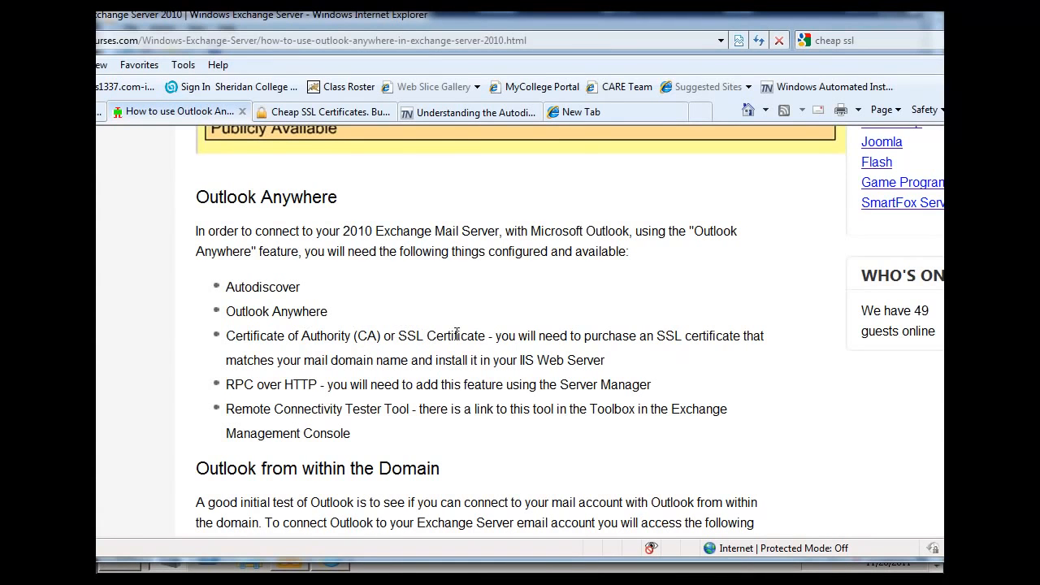
{"action": "left_click", "coordinate": [325, 112]}
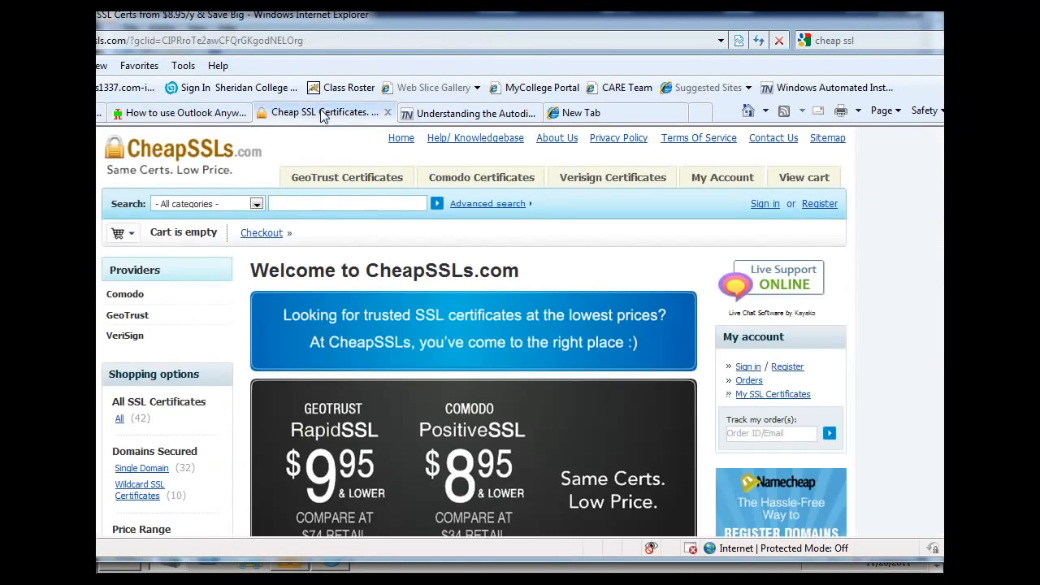
{"action": "scroll", "coordinate": [727, 436], "scroll_direction": "down", "scroll_amount": 3}
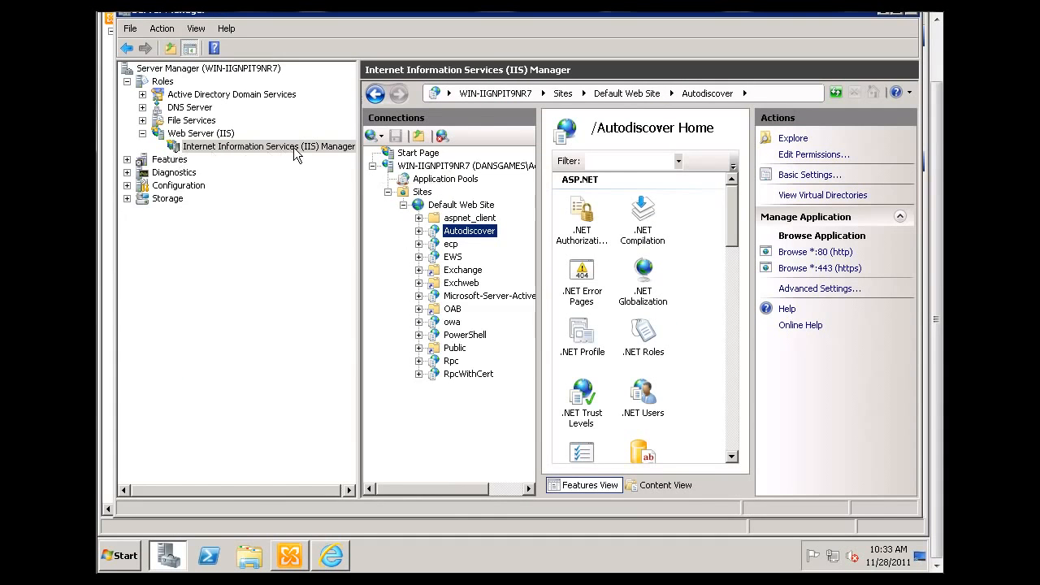
Open the Server Certificates feature for the server node in IIS Manager
{"action": "left_click", "coordinate": [391, 167]}
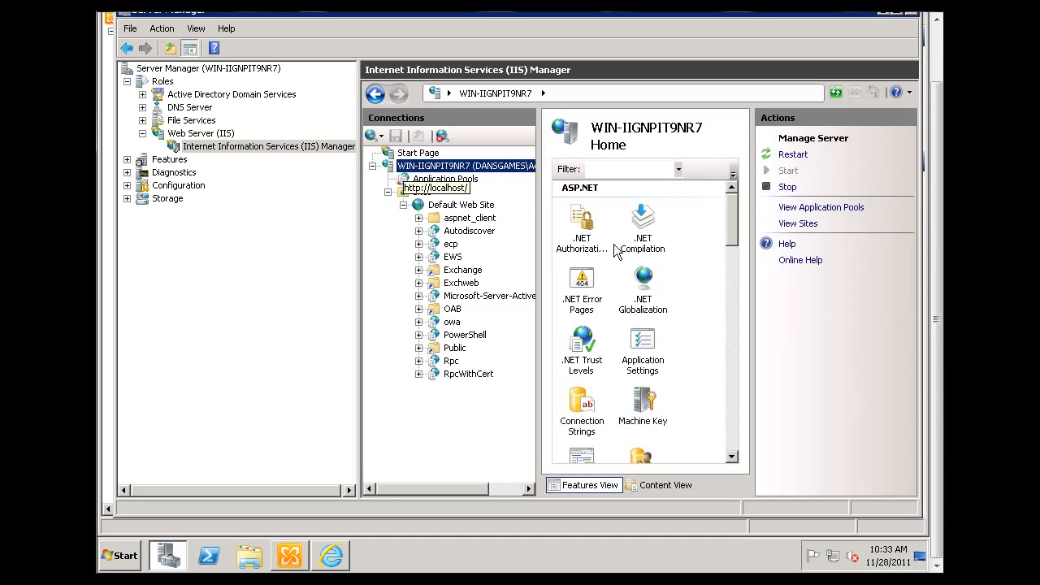
{"action": "left_click_drag", "start_coordinate": [734, 227], "coordinate": [724, 432]}
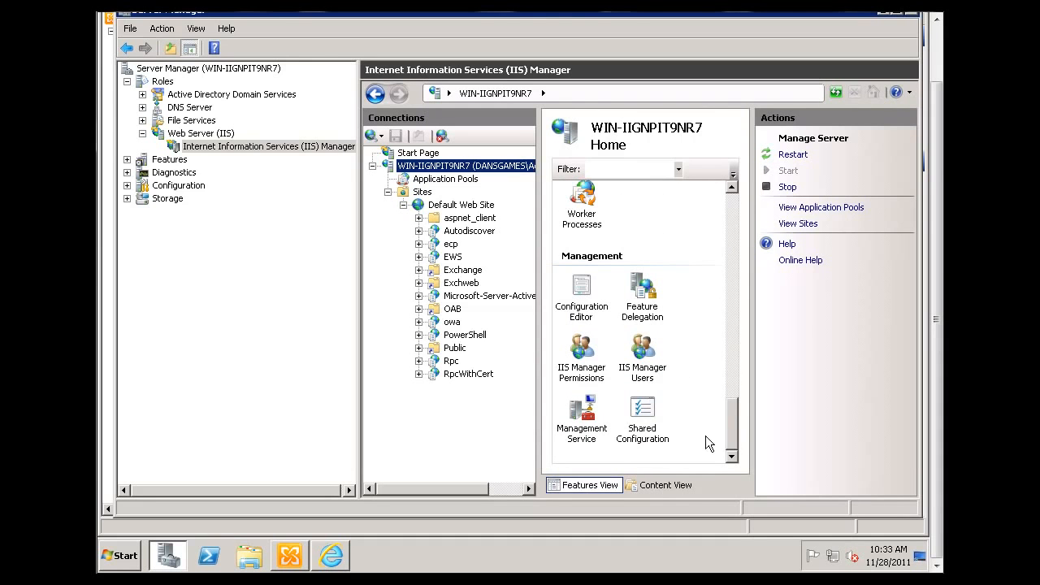
{"action": "left_click_drag", "start_coordinate": [733, 438], "coordinate": [735, 403]}
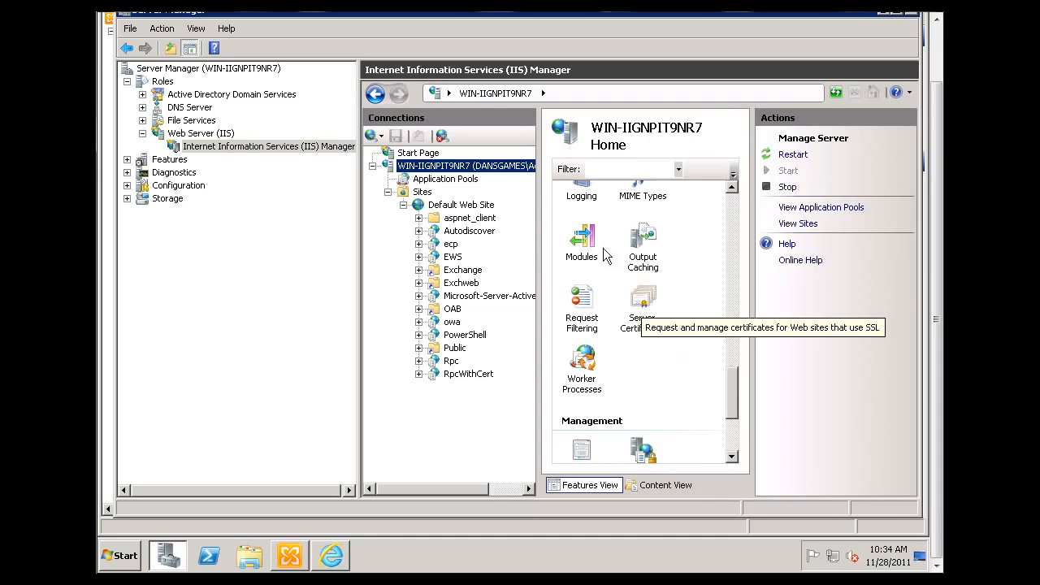
{"action": "left_click", "coordinate": [643, 300]}
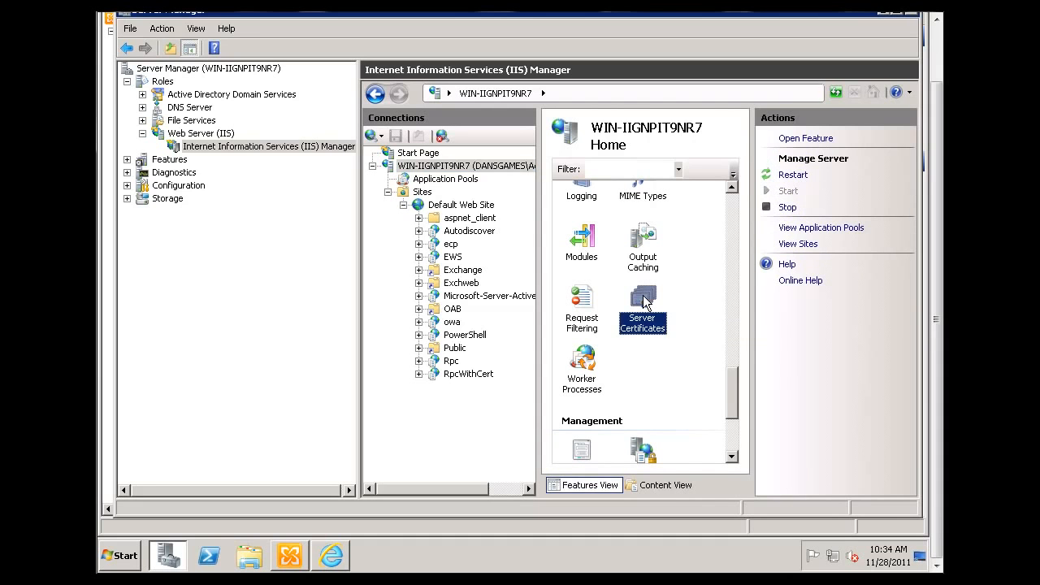
{"action": "double_click", "coordinate": [643, 300]}
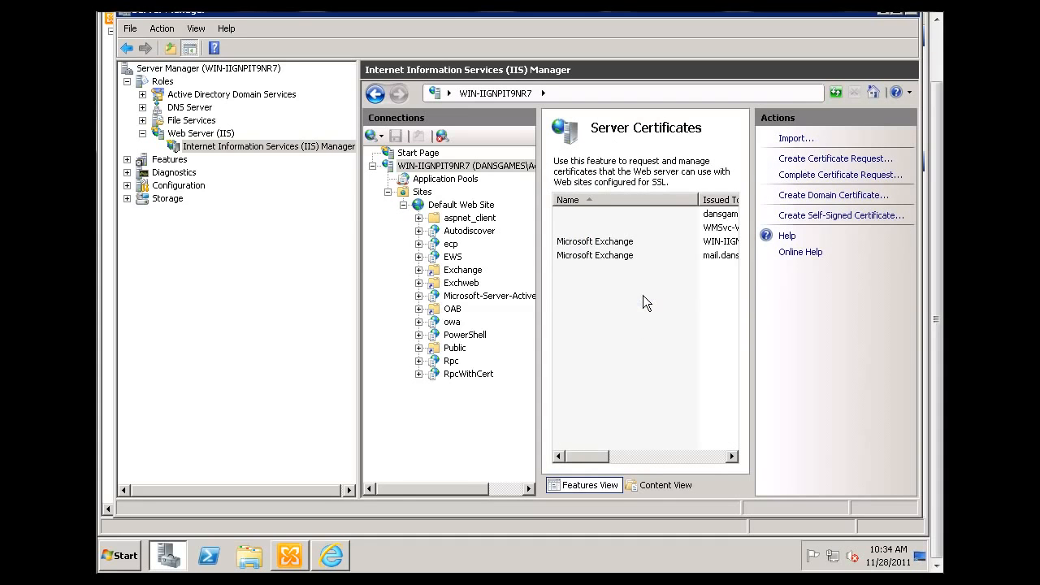
Check who the existing server certificates are issued to and open a new certificate request form
{"action": "mouse_move", "coordinate": [587, 457]}
{"action": "left_mouse_down"}
{"action": "mouse_move", "coordinate": [700, 452]}
{"action": "mouse_move", "coordinate": [595, 456]}
{"action": "left_mouse_up"}
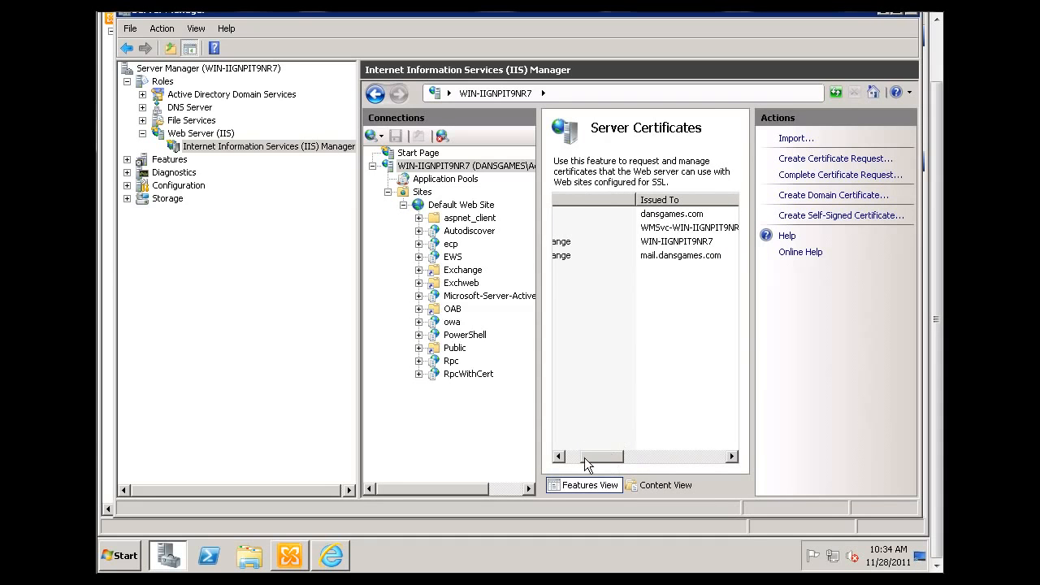
{"action": "left_click_drag", "start_coordinate": [584, 457], "coordinate": [573, 458]}
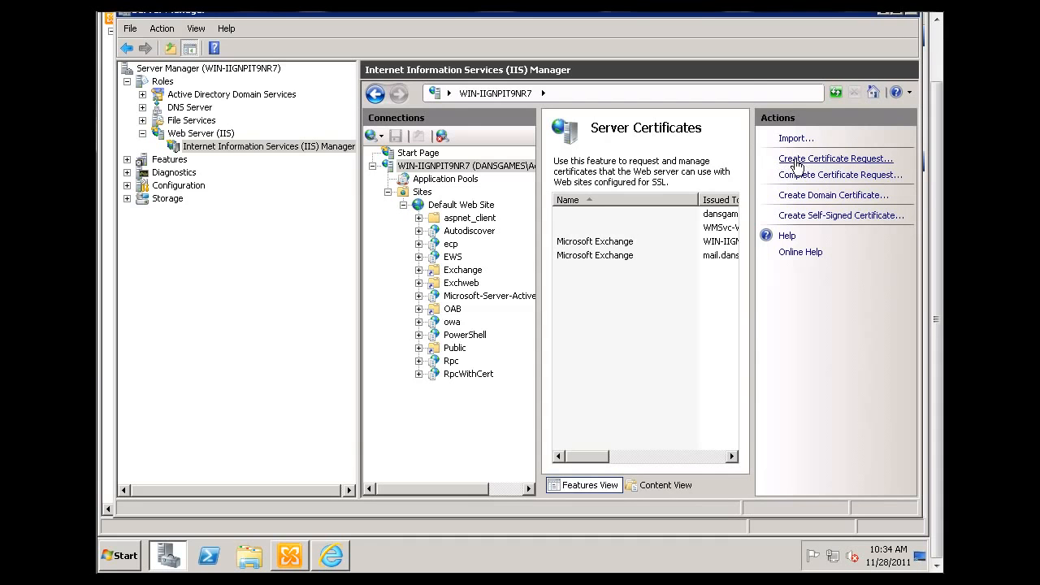
{"action": "left_click", "coordinate": [841, 163]}
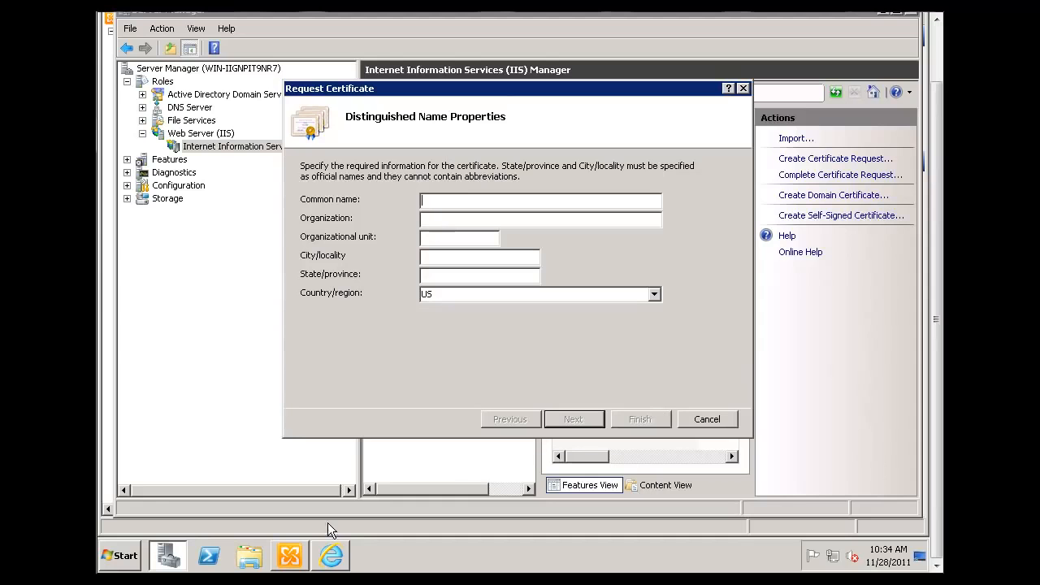
Switch to the browser to review the CheapSSLs.com home page, and cancel the certificate request in IIS Manager
{"action": "mouse_move", "coordinate": [331, 555]}
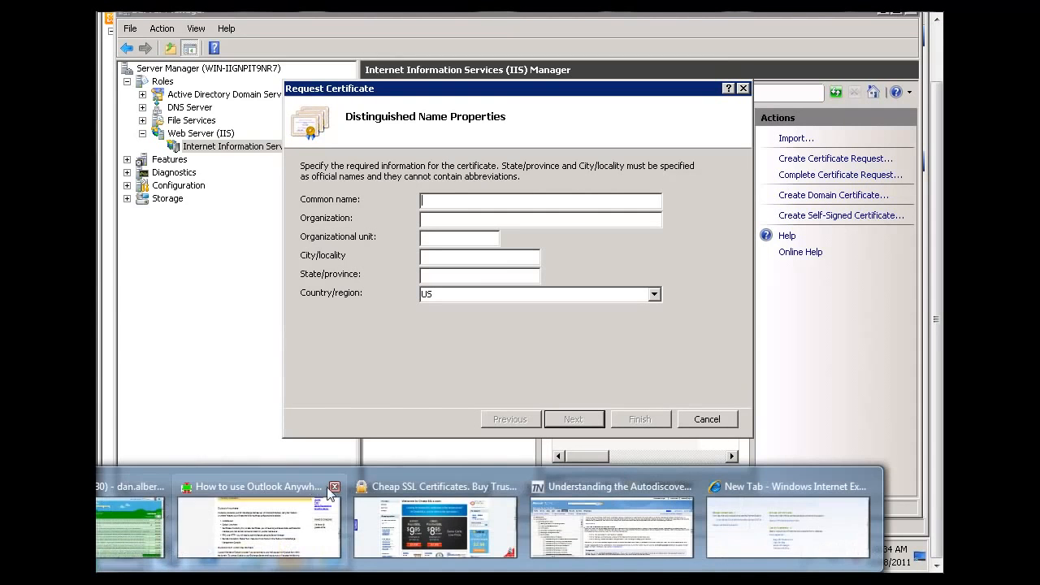
{"action": "left_click", "coordinate": [398, 497]}
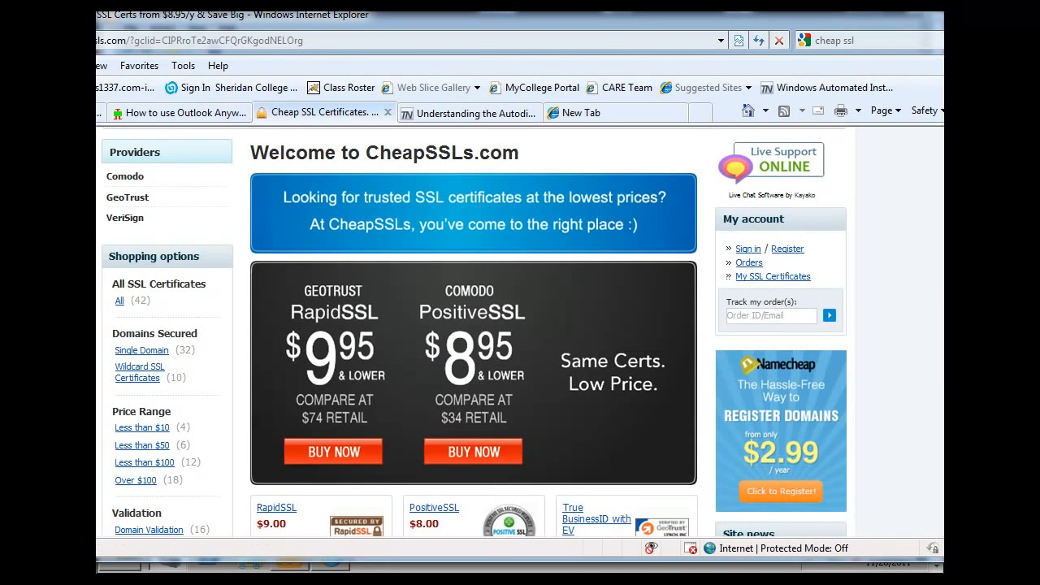
{"action": "scroll", "coordinate": [474, 331], "scroll_direction": "up", "scroll_amount": 3}
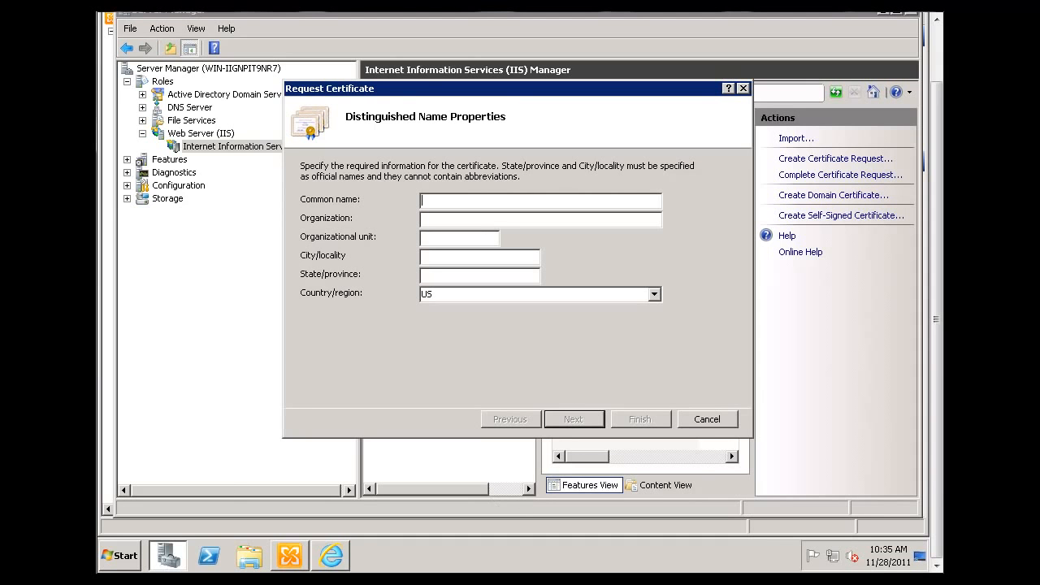
{"action": "mouse_move", "coordinate": [330, 555]}
{"action": "left_click", "coordinate": [397, 480]}
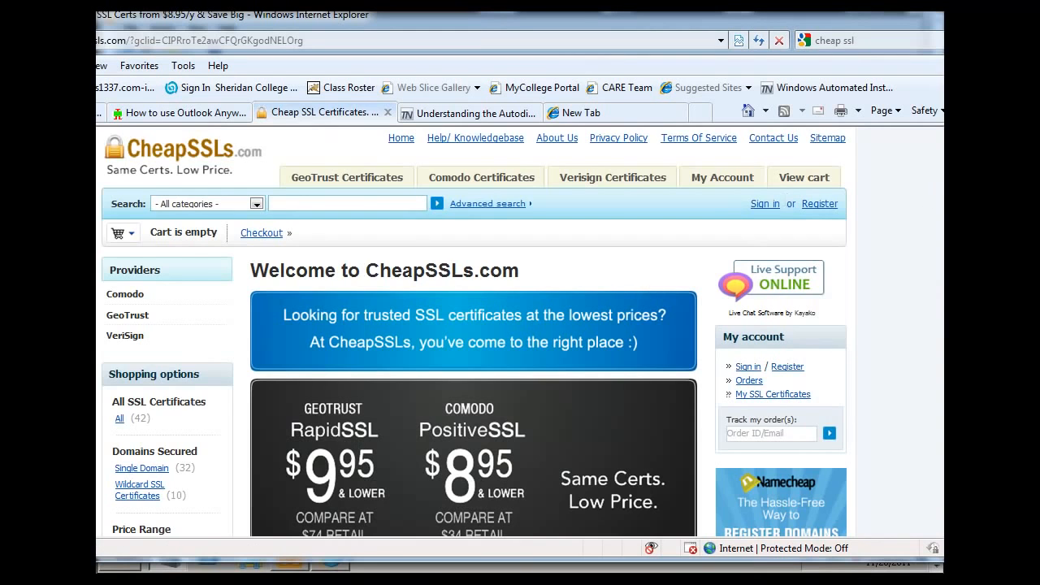
{"action": "scroll", "coordinate": [457, 417], "scroll_direction": "down", "scroll_amount": 1}
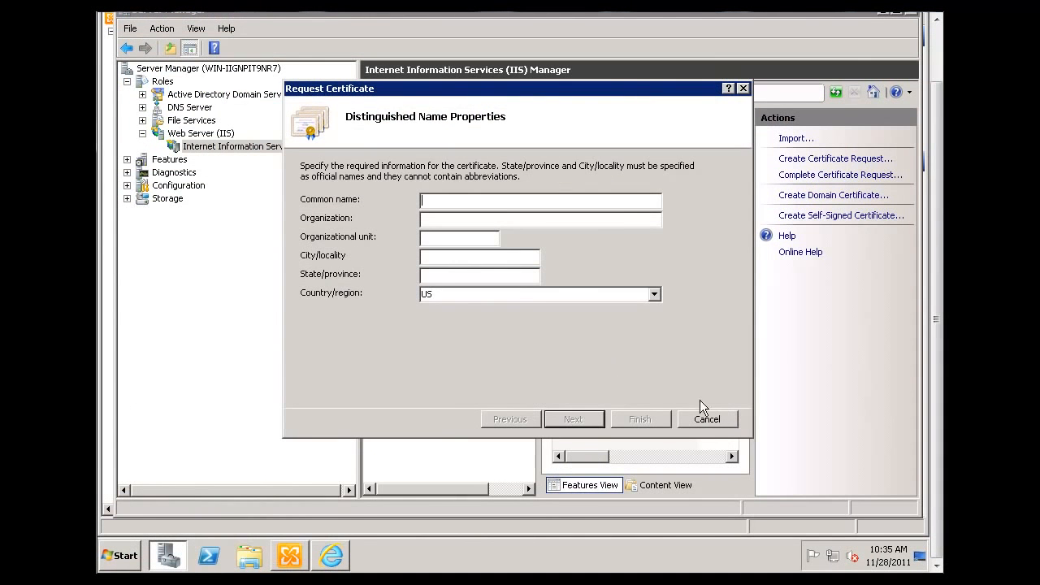
{"action": "left_click", "coordinate": [706, 419]}
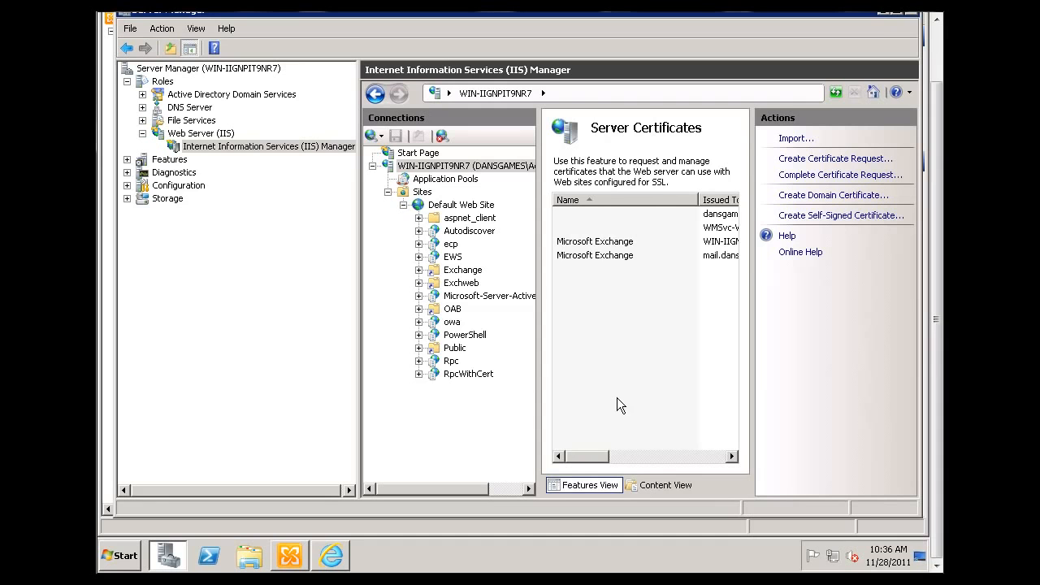
Bring the whole Server Manager window into view and examine the Issued To column of the Server Certificates list
{"action": "scroll", "coordinate": [936, 349], "scroll_direction": "up", "scroll_amount": 1}
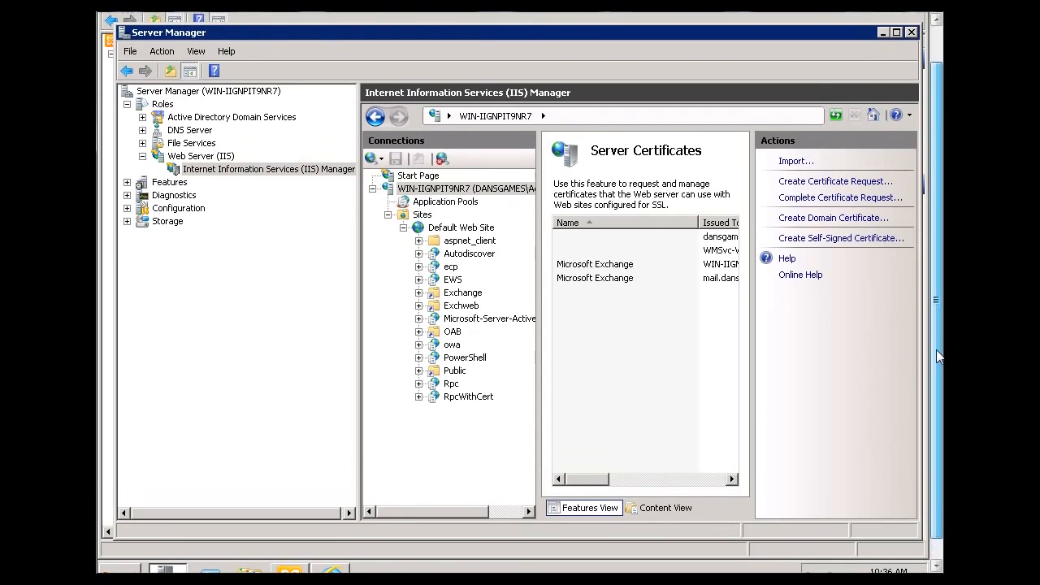
{"action": "left_click_drag", "start_coordinate": [938, 351], "coordinate": [938, 316]}
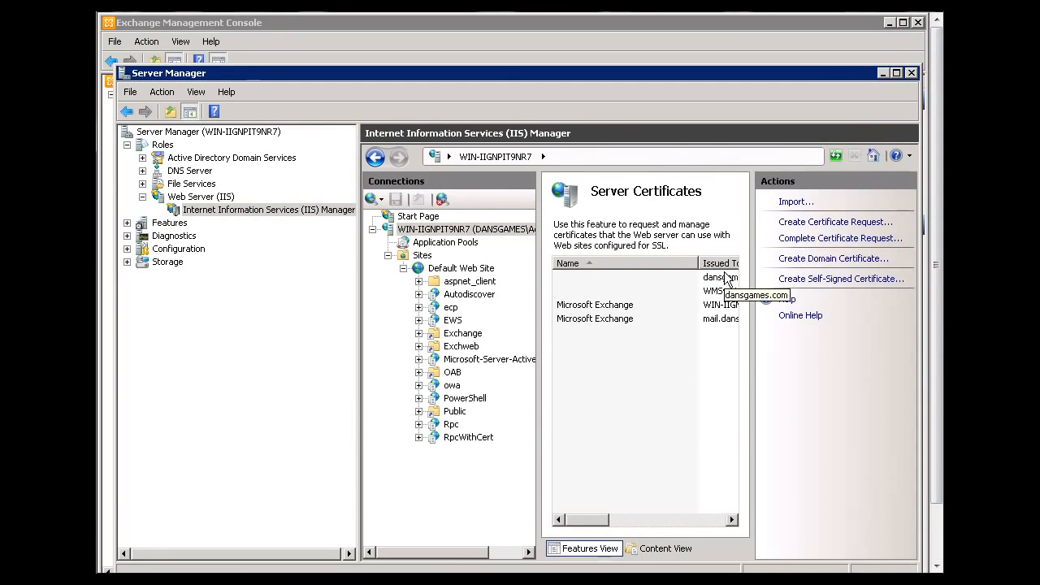
{"action": "left_click_drag", "start_coordinate": [585, 520], "coordinate": [612, 519]}
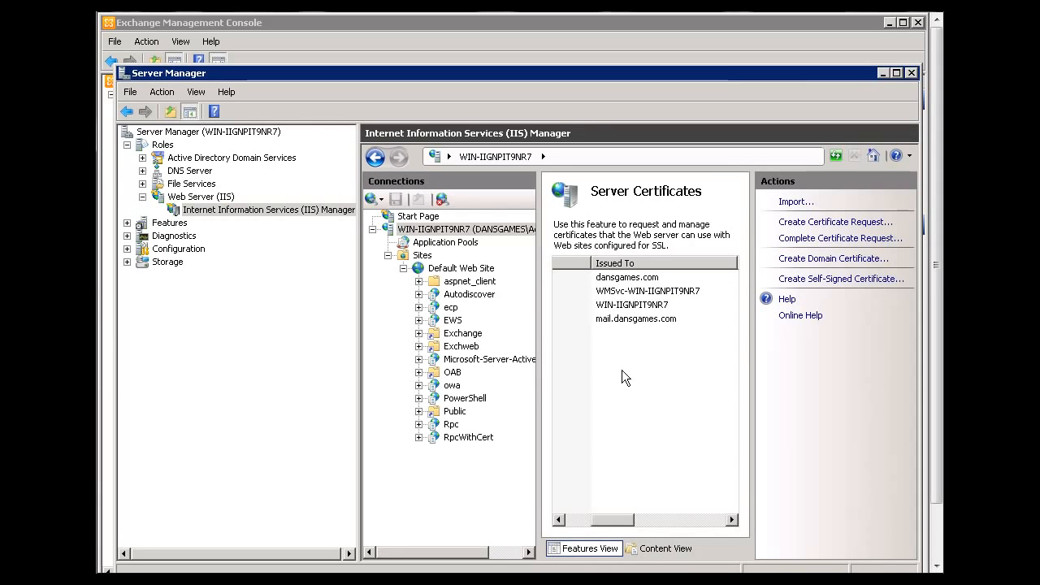
{"action": "left_click_drag", "start_coordinate": [716, 68], "coordinate": [715, 61]}
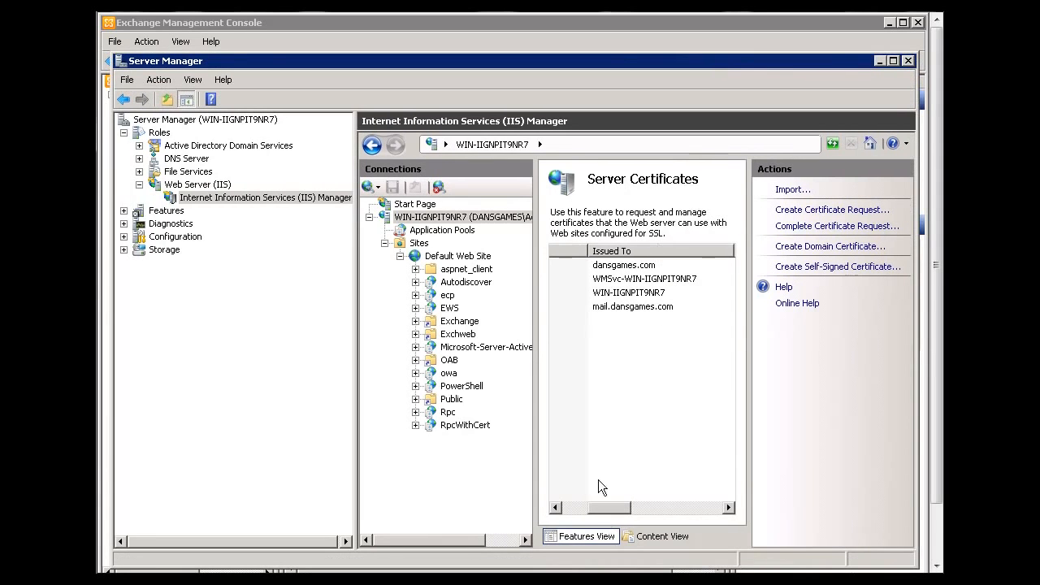